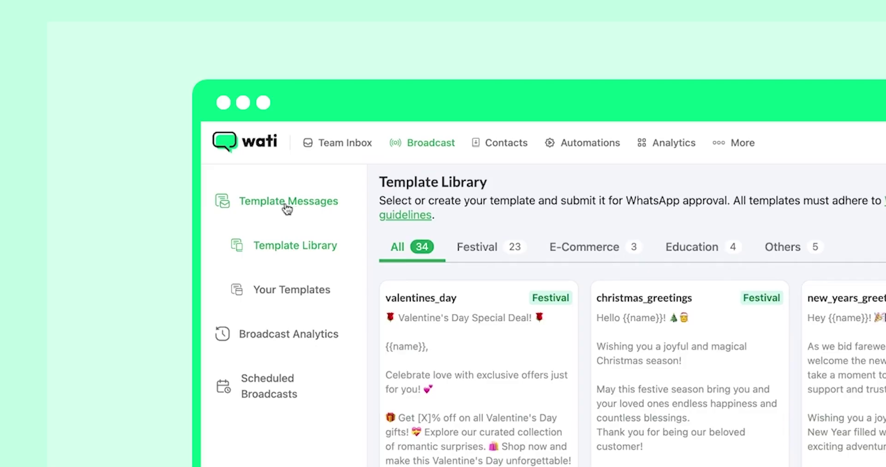
# Step: Browse the sample template cards in the Template Library, then open Your Templates
pyautogui.click(281, 250)
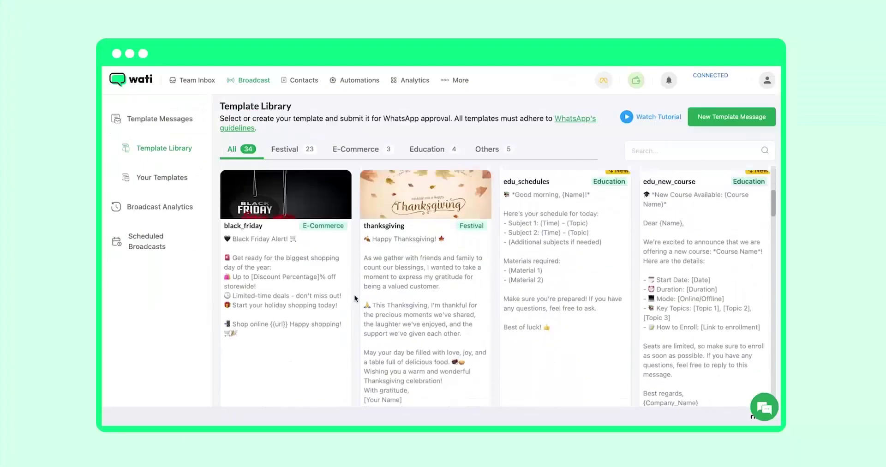
pyautogui.scroll(-10, 355, 297)
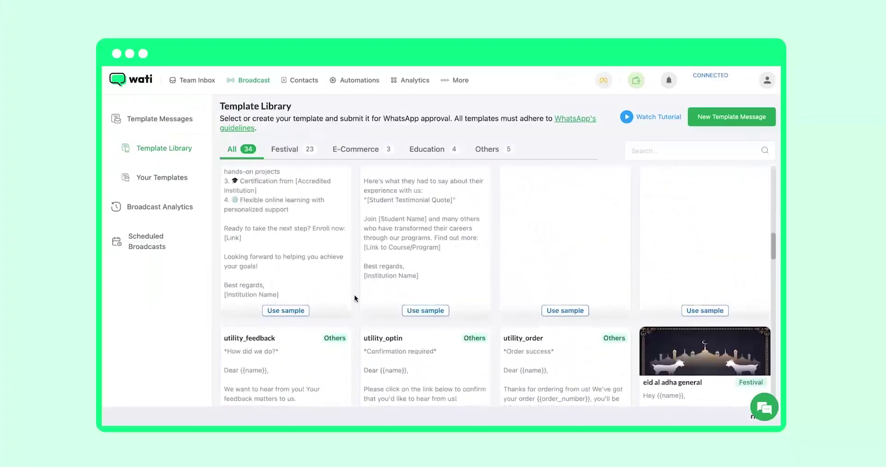
pyautogui.scroll(-10, 356, 298)
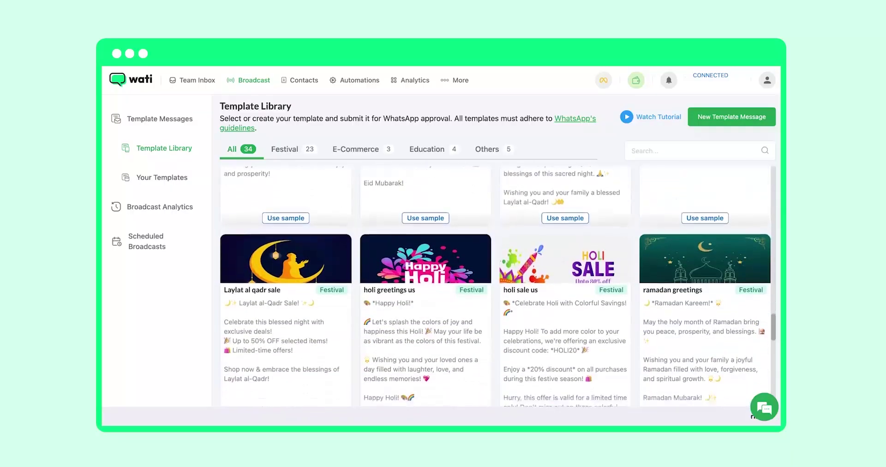
pyautogui.scroll(-10, 292, 338)
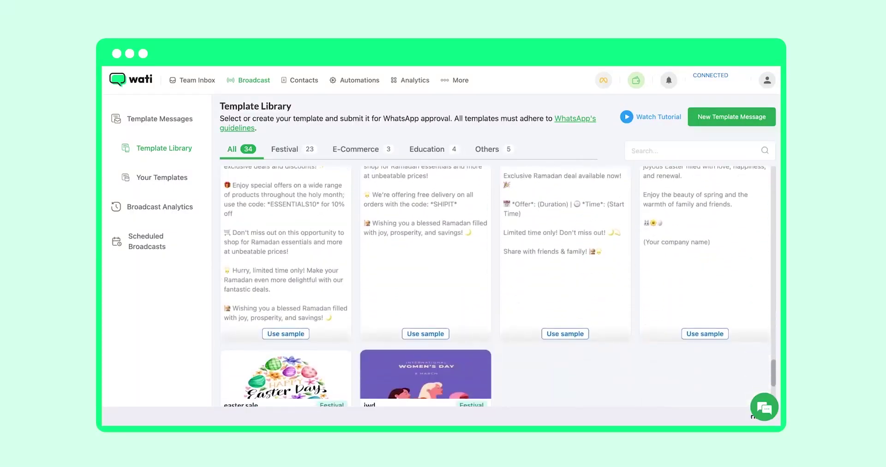
pyautogui.scroll(15, 364, 319)
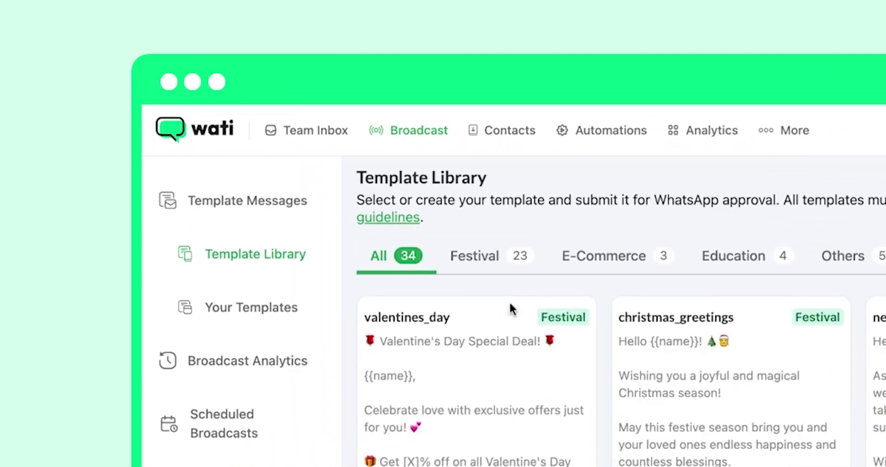
pyautogui.click(175, 179)
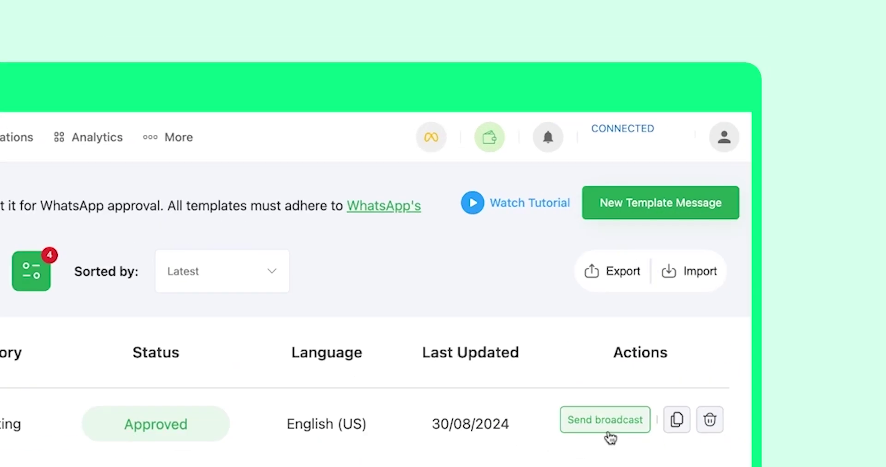
# Step: Start a new template message named diwali_sale2024_
pyautogui.click(608, 433)
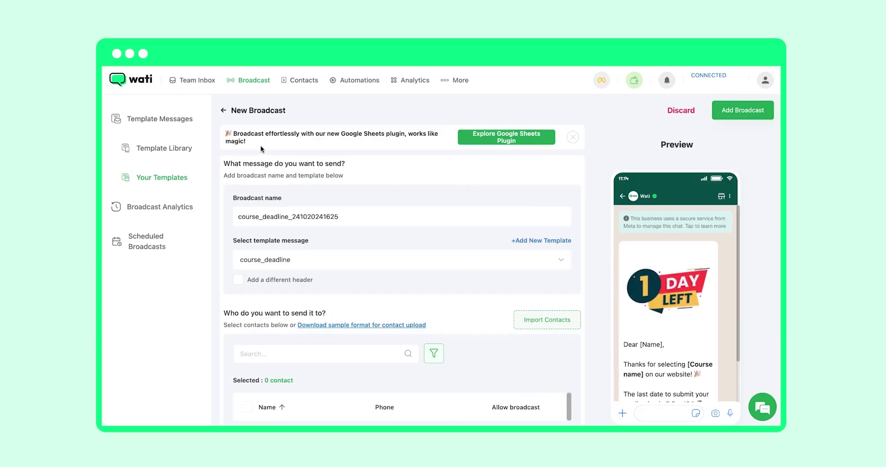
pyautogui.click(224, 110)
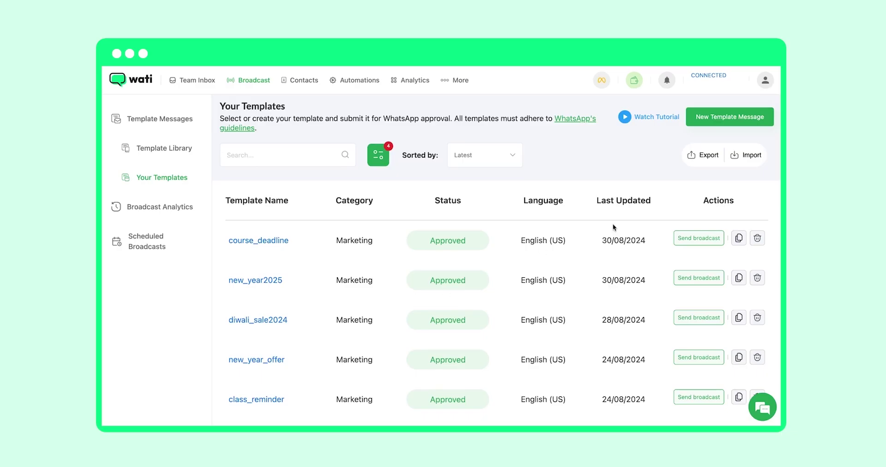
pyautogui.click(734, 121)
pyautogui.click(327, 157)
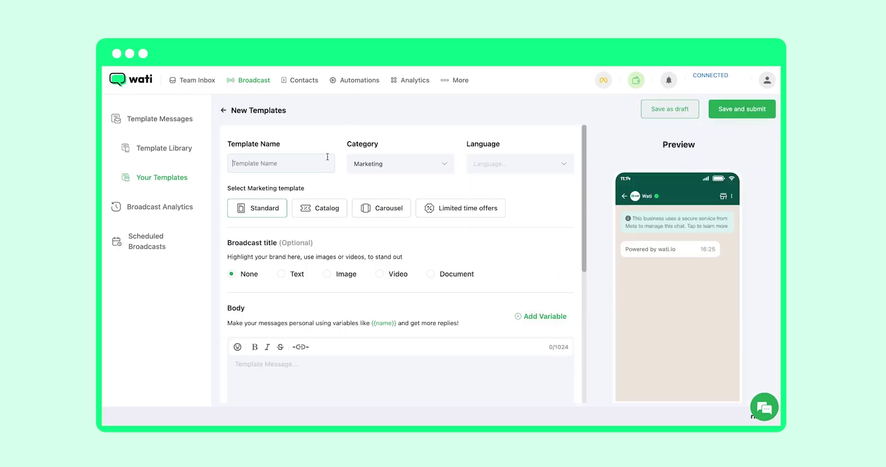
pyautogui.write('diwali_sale2024_')
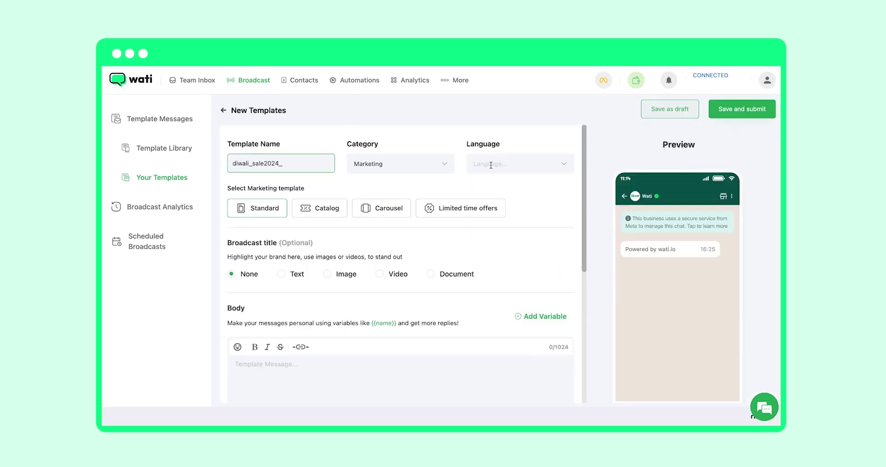
# Step: Set the template language to English (US) and choose an Image header
pyautogui.click(507, 164)
pyautogui.click(488, 188)
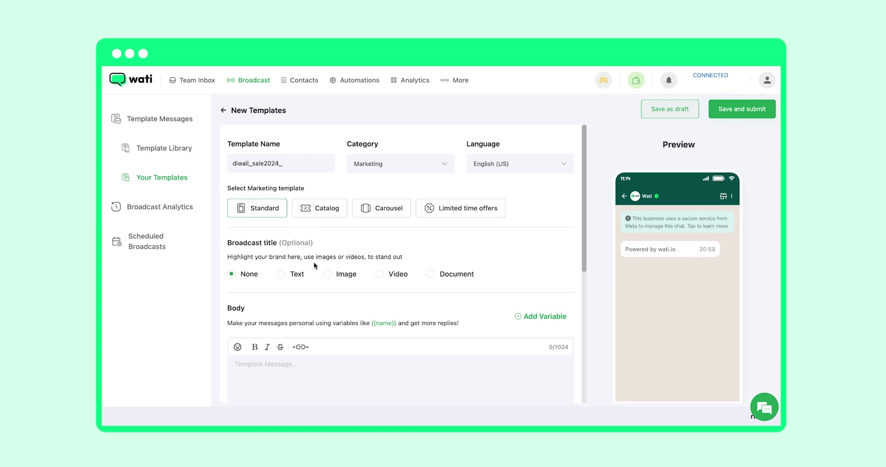
pyautogui.click(327, 274)
# Step: Upload the Diwali Sale 30% OFF image as the template header
pyautogui.click(545, 309)
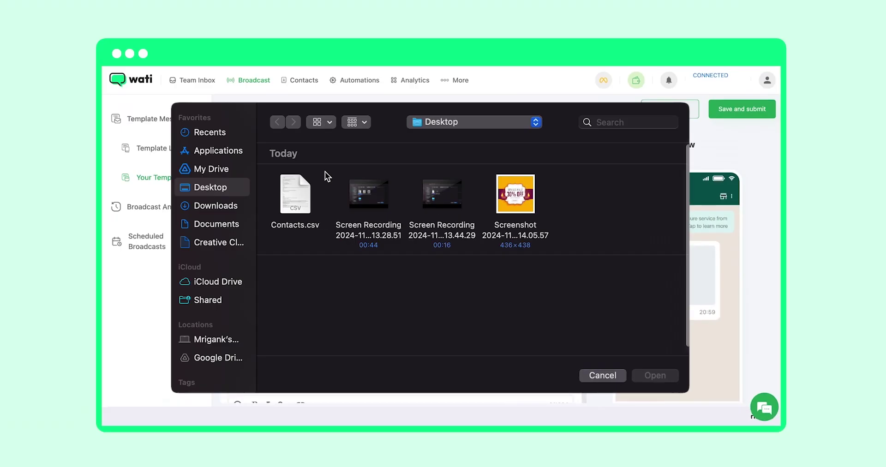
pyautogui.click(529, 231)
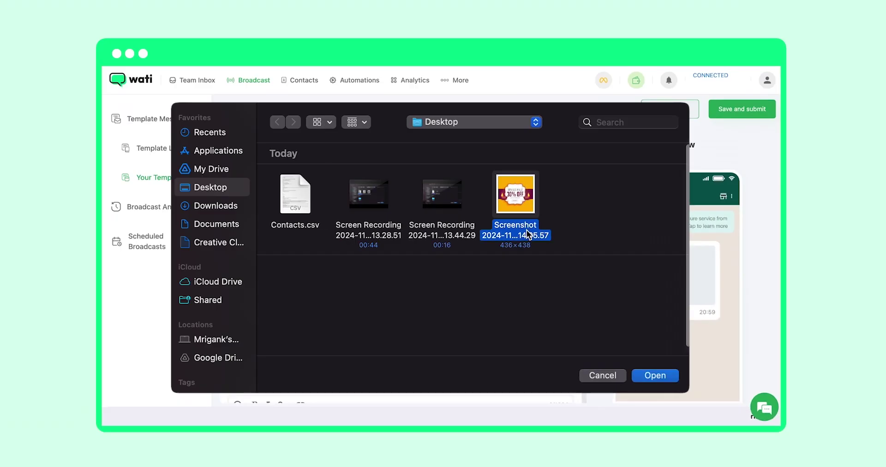
pyautogui.click(655, 376)
pyautogui.scroll(-2, 549, 287)
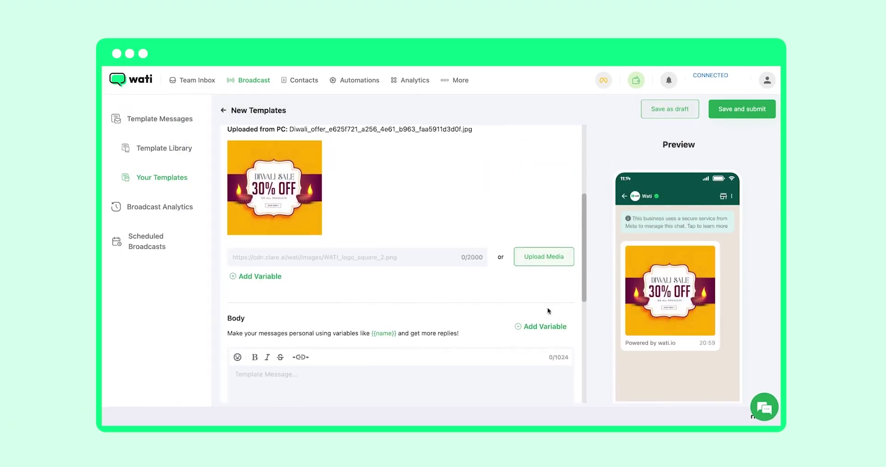
# Step: Write the body as 'Dear {{name}},' followed by the pasted Diwali Sale announcement
pyautogui.click(541, 327)
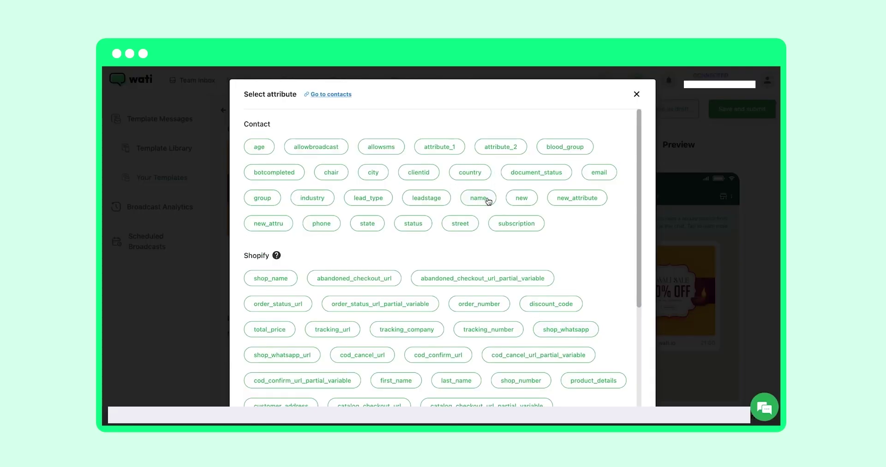
pyautogui.click(479, 198)
pyautogui.scroll(-2, 374, 281)
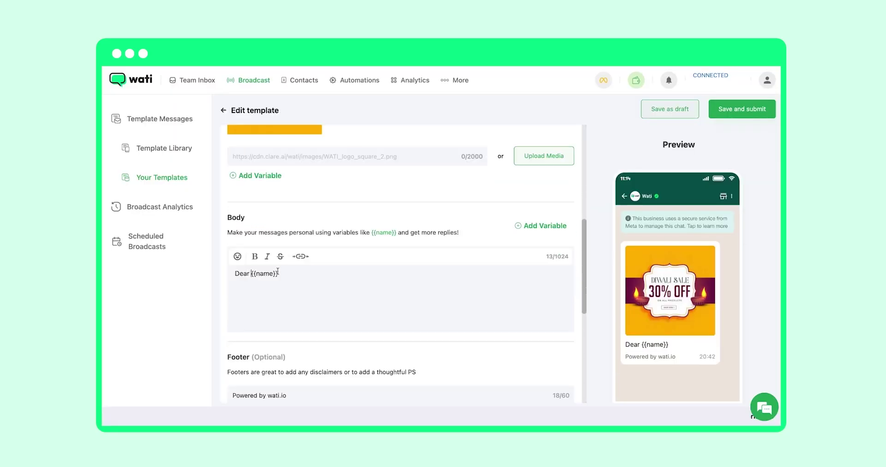
pyautogui.write(',')
pyautogui.press('Return')
pyautogui.write('The festive season is here, and so is our Diwali Sale! 🪔🎁  Visit us on our website to shop your favorites!  Warm wishes🎇')
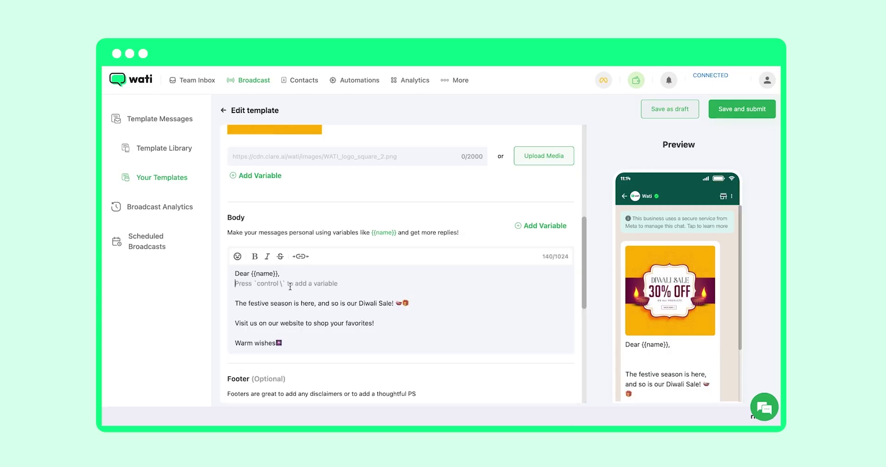
pyautogui.press('BackSpace')
# Step: Add a Visit us website button and a Copy offer code button holding WELCOME10
pyautogui.scroll(-3, 352, 334)
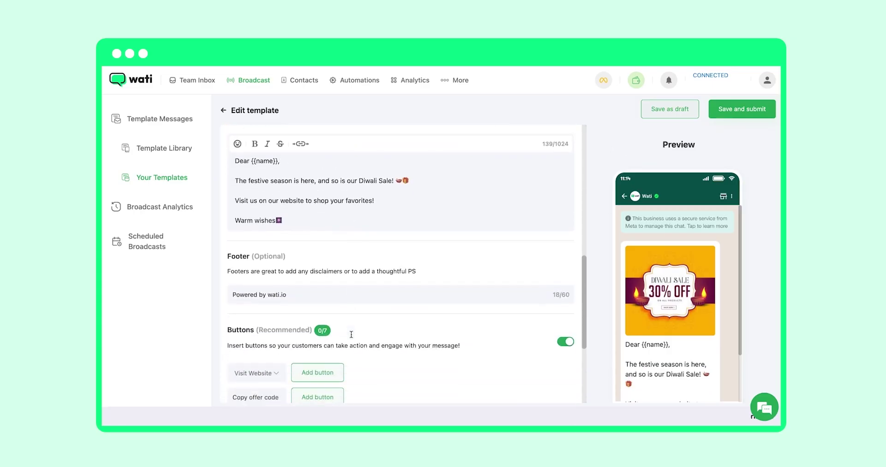
pyautogui.scroll(-3, 351, 334)
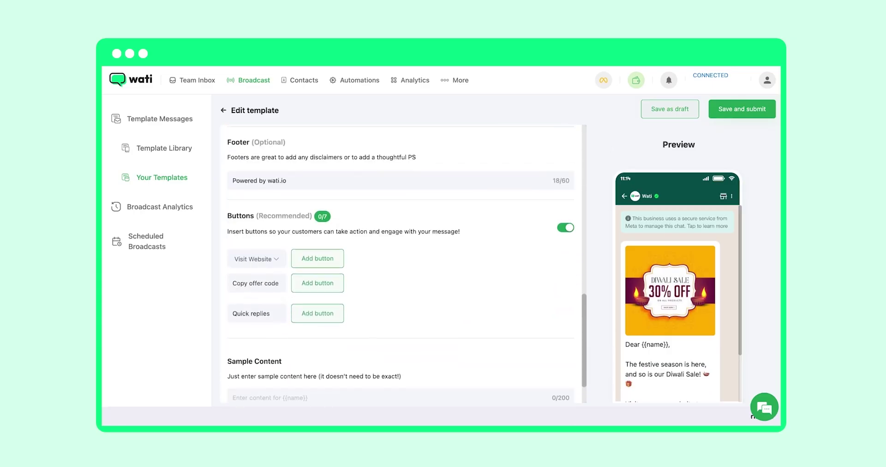
pyautogui.click(326, 257)
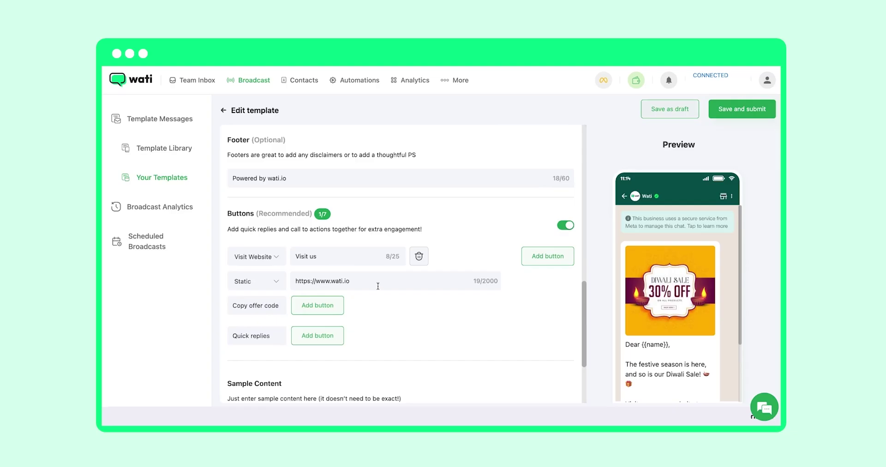
pyautogui.click(341, 306)
pyautogui.click(439, 311)
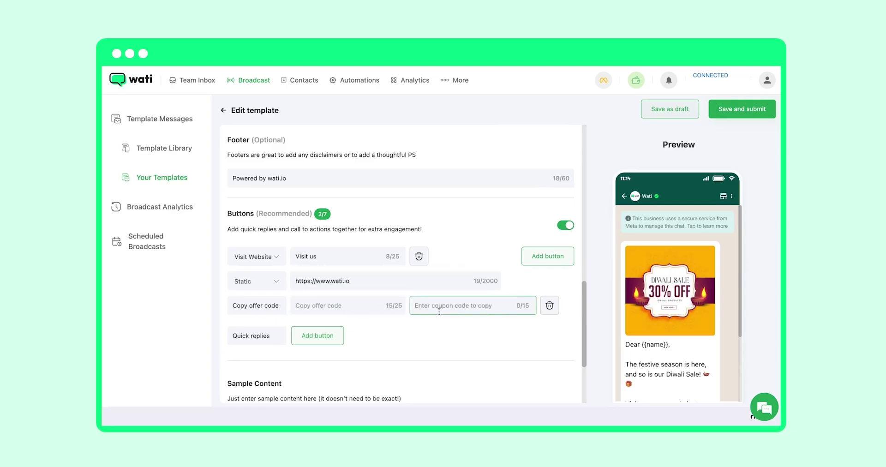
pyautogui.write('WELCOME10')
pyautogui.scroll(-1, 360, 332)
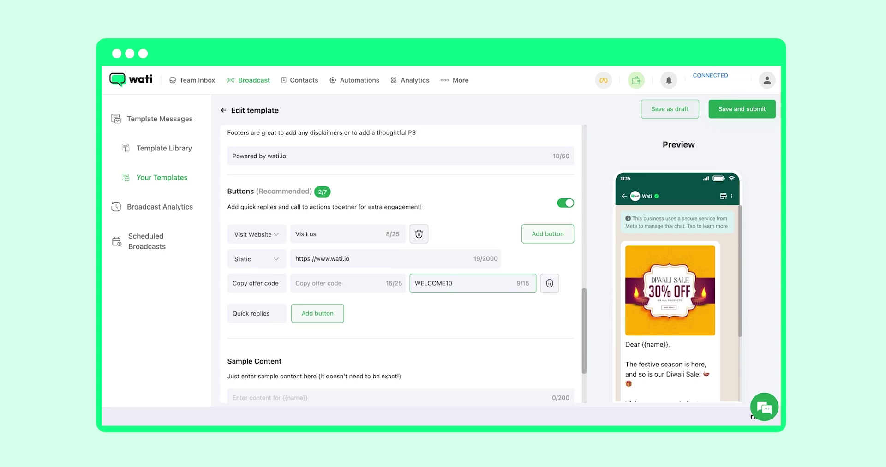
# Step: Enter a sample first name as the sample content for the {{name}} variable
pyautogui.scroll(-4, 312, 336)
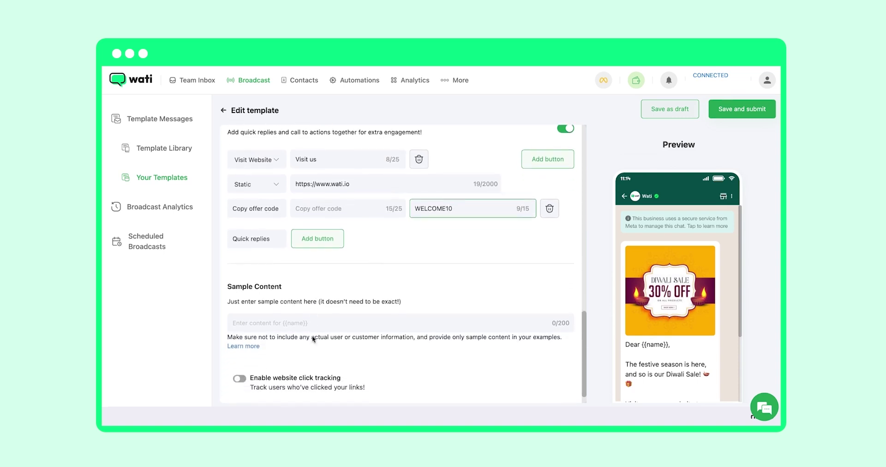
pyautogui.click(302, 305)
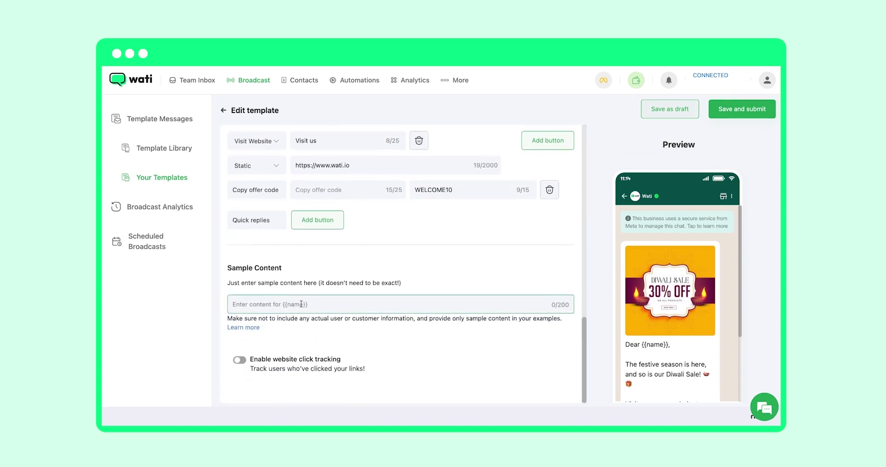
pyautogui.write('Rahul')
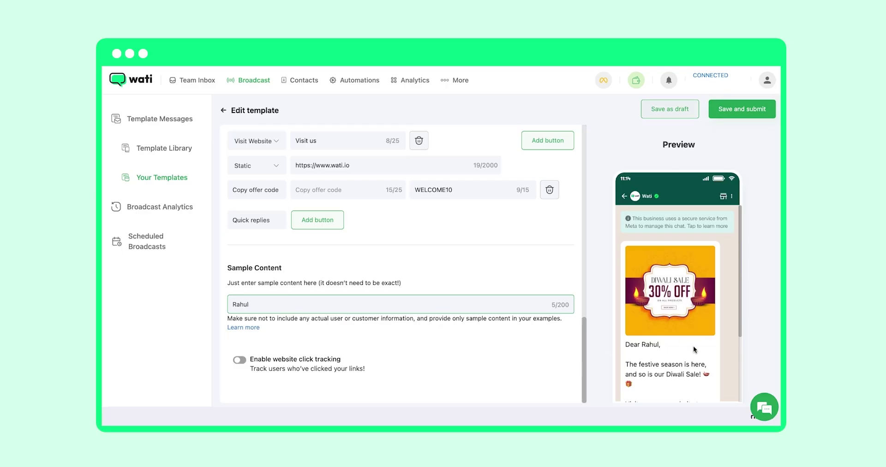
pyautogui.scroll(-2, 693, 346)
pyautogui.scroll(-3, 693, 345)
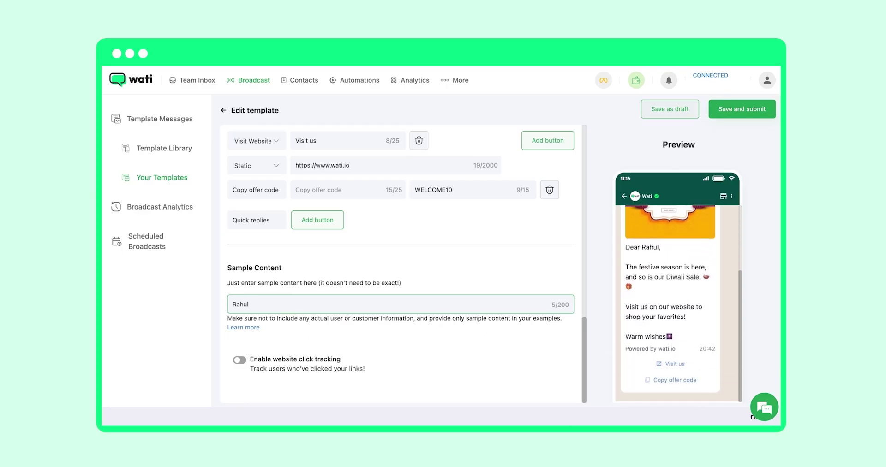
pyautogui.scroll(5, 676, 339)
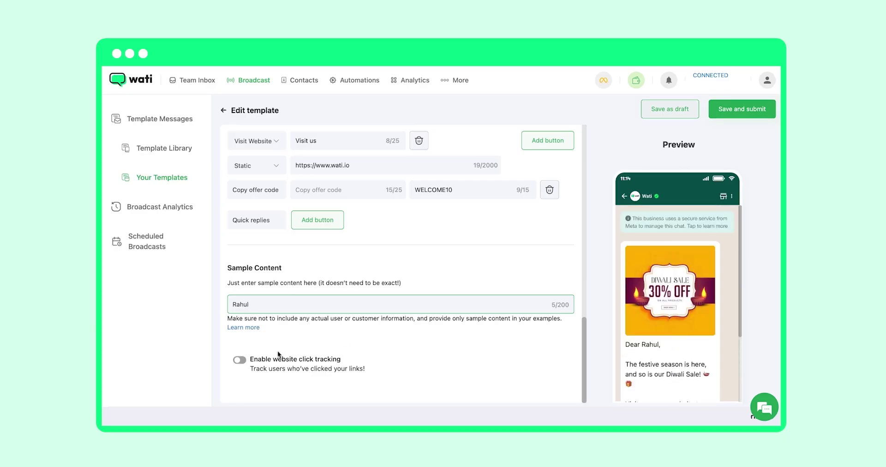
# Step: Turn on website click tracking for the template
pyautogui.click(244, 363)
pyautogui.click(243, 363)
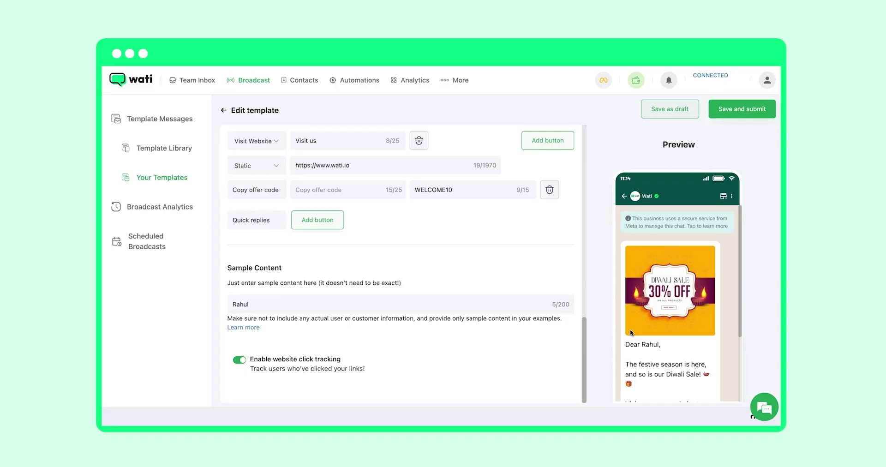
pyautogui.scroll(-3, 629, 328)
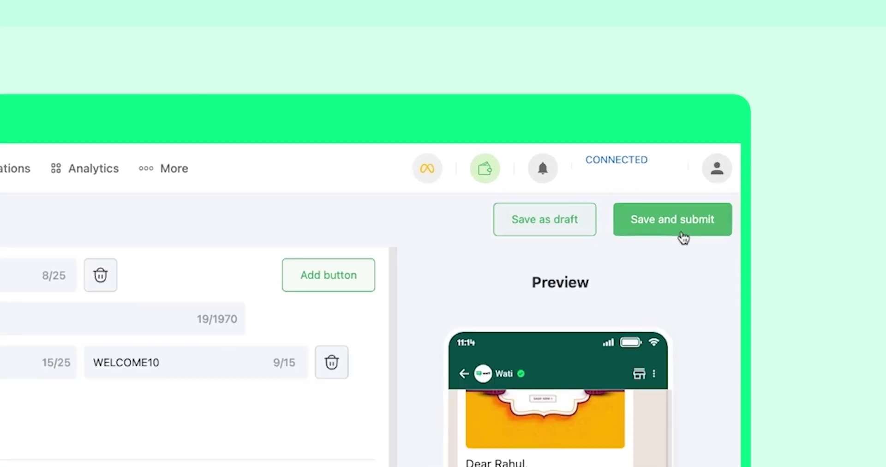
# Step: Save the Diwali sale template and confirm its submission for validation
pyautogui.click(683, 236)
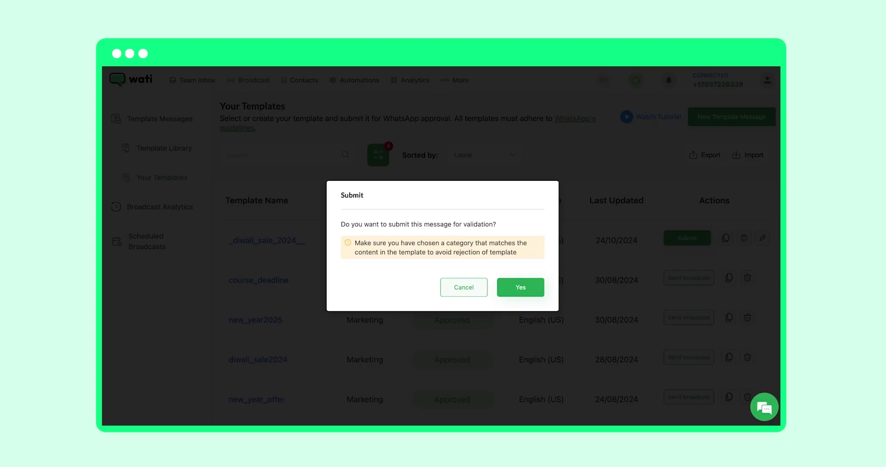
pyautogui.click(533, 291)
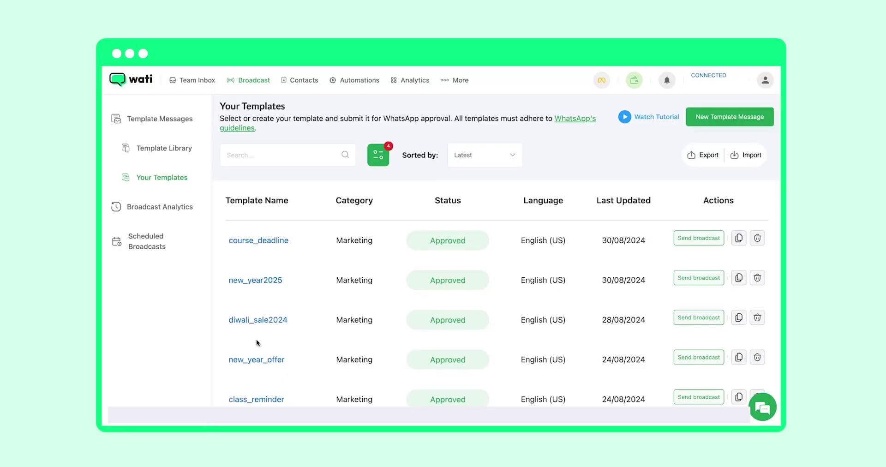
# Step: Broadcast diwali_sale2024 to the 6 contacts imported from Contacts.csv on the Desktop
pyautogui.click(698, 317)
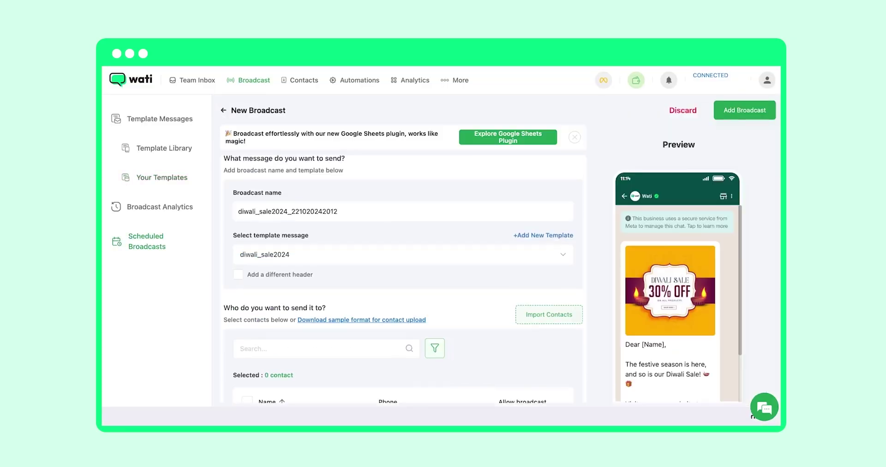
pyautogui.scroll(-3, 403, 278)
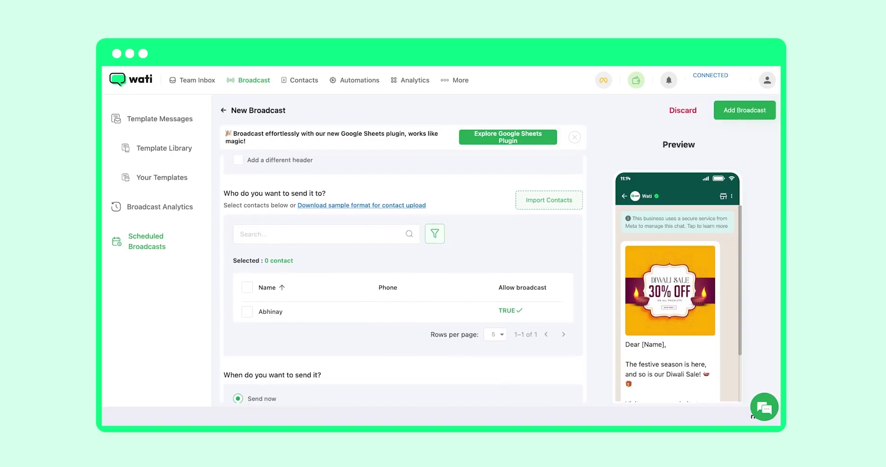
pyautogui.click(536, 204)
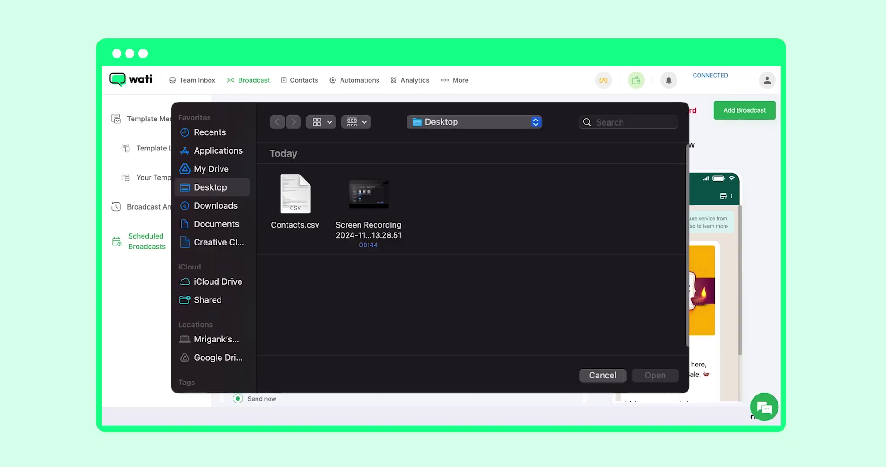
pyautogui.click(292, 229)
pyautogui.click(657, 375)
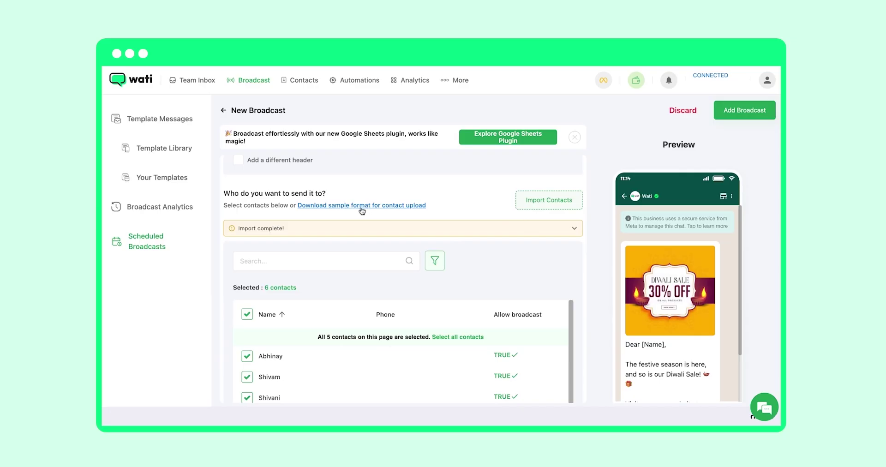
# Step: Schedule the broadcast to send on 10/30/2024 at 06:42 PM
pyautogui.scroll(-3, 360, 248)
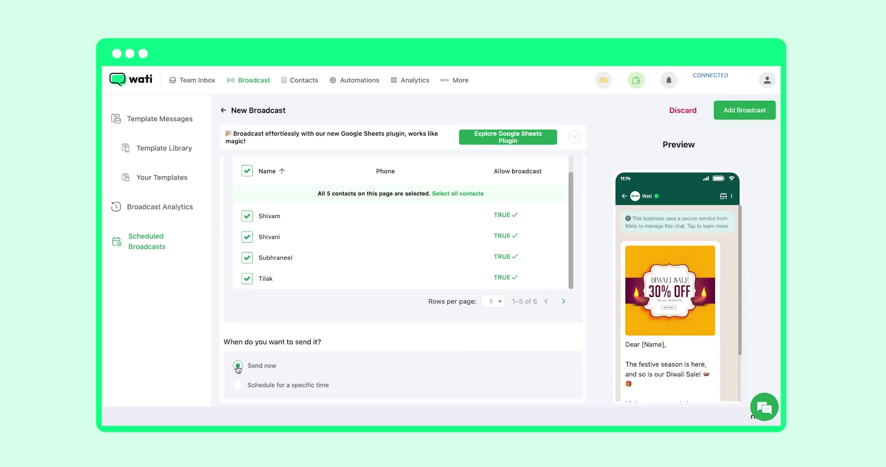
pyautogui.click(238, 385)
pyautogui.scroll(-1, 300, 376)
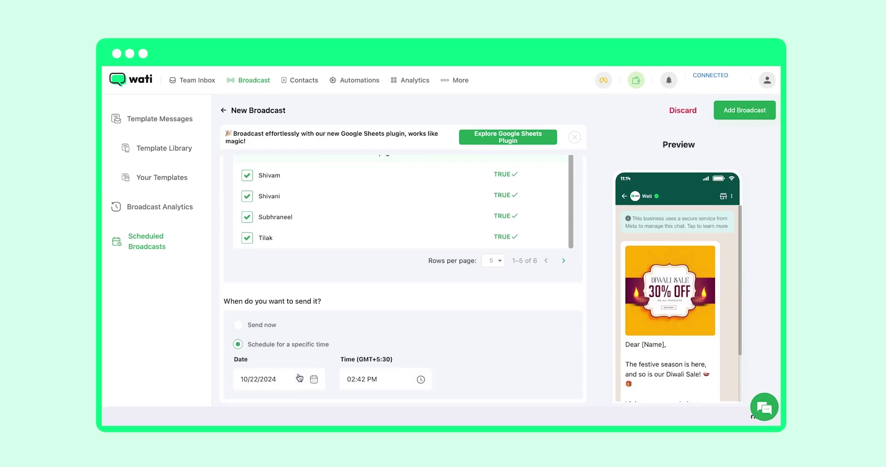
pyautogui.click(313, 381)
pyautogui.click(308, 337)
pyautogui.click(421, 379)
pyautogui.click(416, 329)
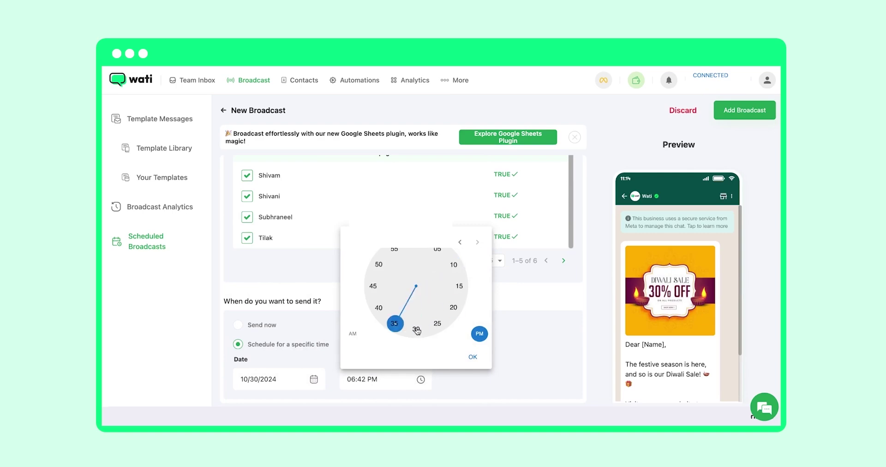
pyautogui.click(474, 356)
# Step: Add the scheduled Diwali broadcast
pyautogui.scroll(3, 477, 358)
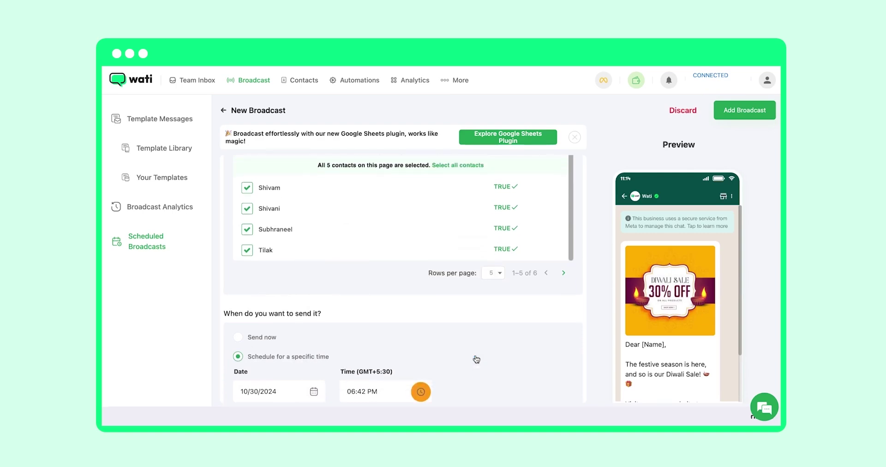
pyautogui.scroll(4, 476, 359)
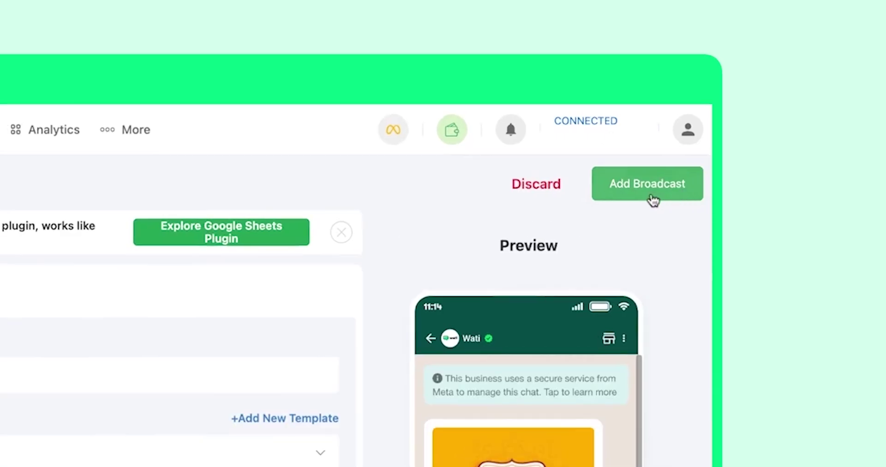
pyautogui.click(653, 197)
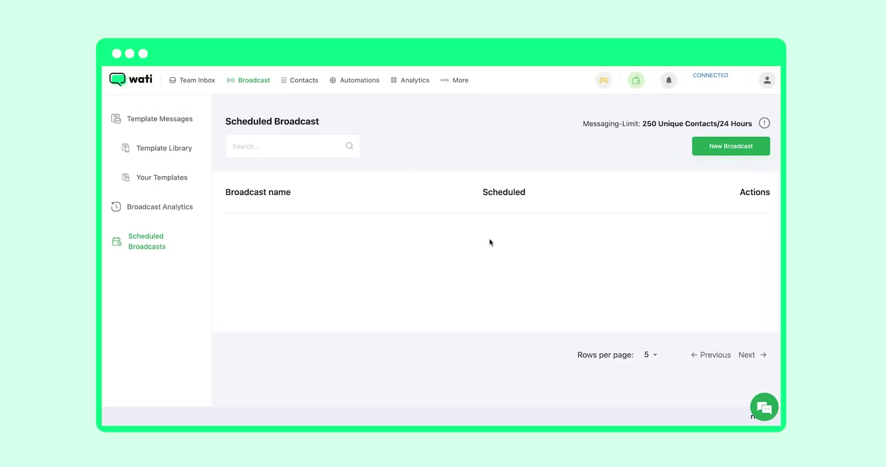